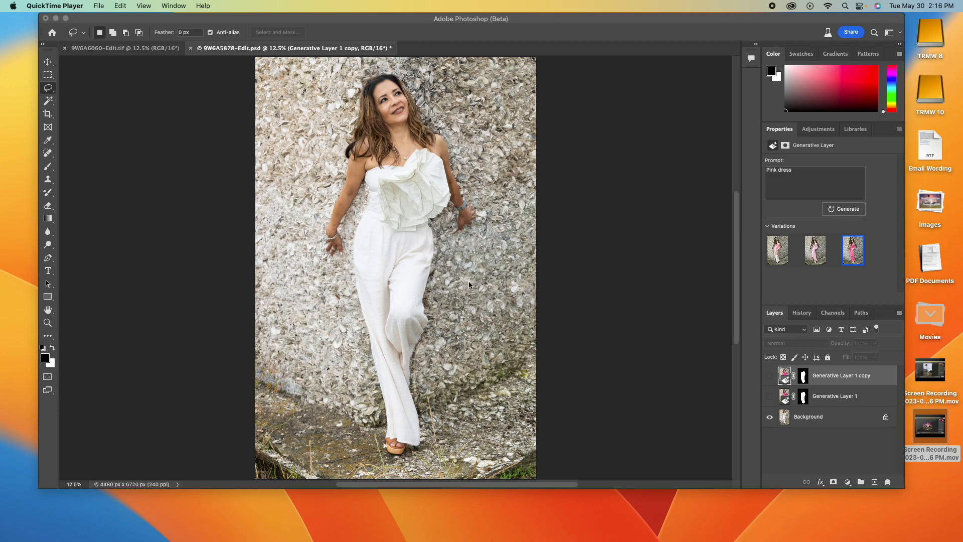
- Delete the two hidden generative layers so that only the Background layer remains
click(830, 378)
drag(841, 380, 887, 482)
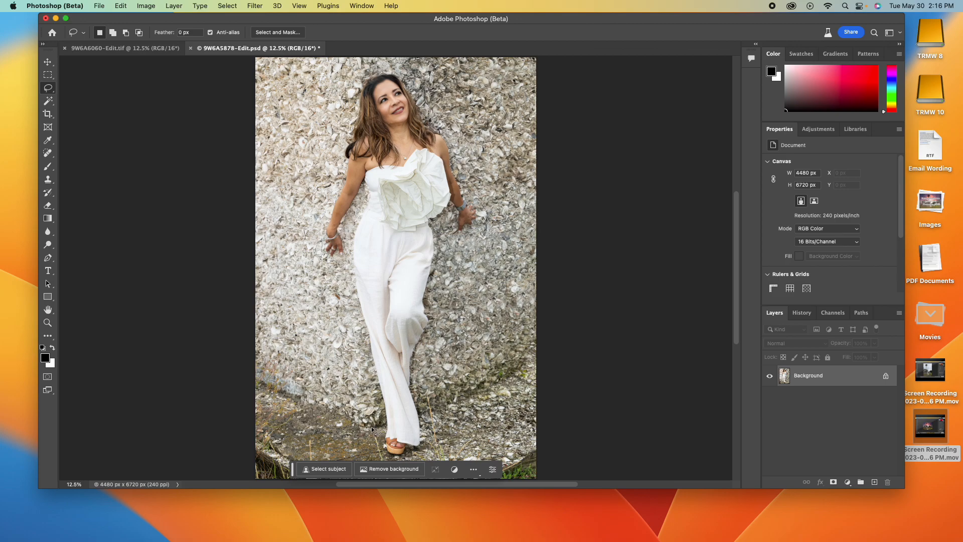
drag(352, 293, 356, 220)
mouse_move(446, 230)
mouse_down()
mouse_move(461, 182)
mouse_move(446, 128)
mouse_move(357, 125)
mouse_move(340, 137)
mouse_move(338, 181)
mouse_move(354, 216)
mouse_move(328, 327)
mouse_move(338, 422)
mouse_move(359, 454)
mouse_move(395, 467)
mouse_move(427, 451)
mouse_move(425, 339)
mouse_move(452, 227)
mouse_up()
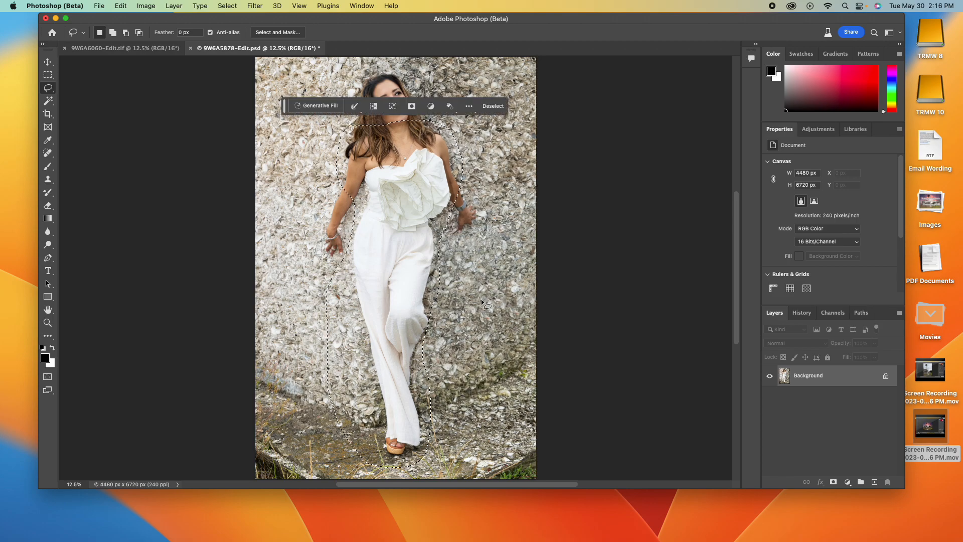
click(335, 126)
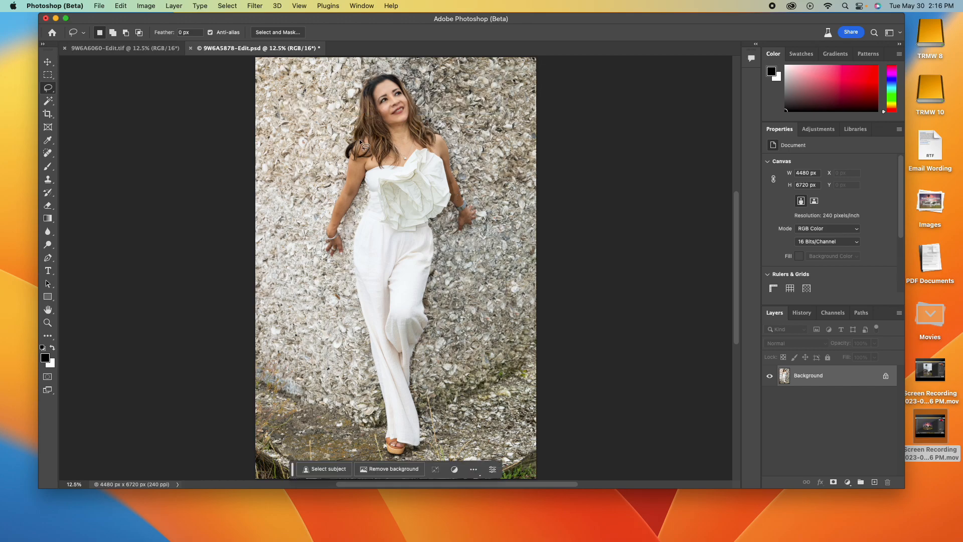
mouse_move(367, 136)
mouse_down()
mouse_move(445, 126)
mouse_move(455, 143)
mouse_move(445, 269)
mouse_move(421, 374)
mouse_move(431, 420)
mouse_up()
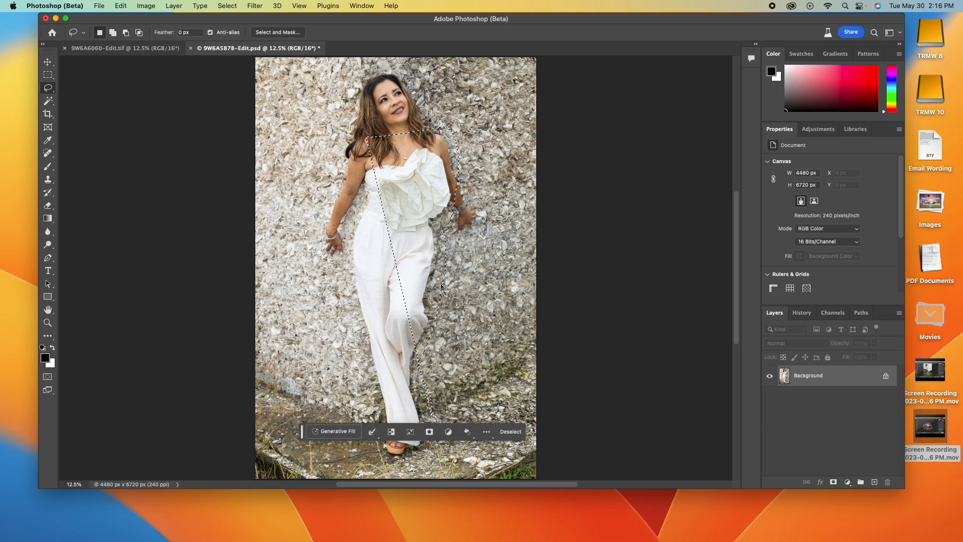
drag(351, 137, 354, 191)
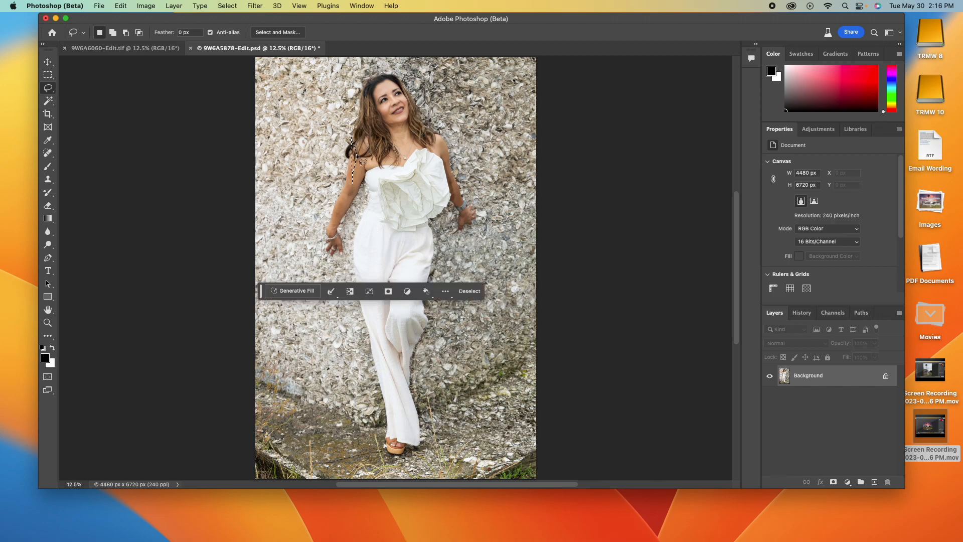
- Lasso the woman's white outfit from shoulders to feet and generate a fill with the prompt "Pink Dress"
mouse_move(353, 132)
mouse_down()
mouse_move(337, 319)
mouse_move(357, 404)
mouse_move(374, 386)
mouse_move(349, 282)
mouse_move(358, 145)
mouse_move(439, 134)
mouse_move(460, 212)
mouse_move(440, 232)
mouse_move(426, 303)
mouse_move(434, 317)
mouse_move(416, 362)
mouse_move(433, 436)
mouse_move(407, 460)
mouse_move(385, 460)
mouse_move(376, 392)
mouse_up()
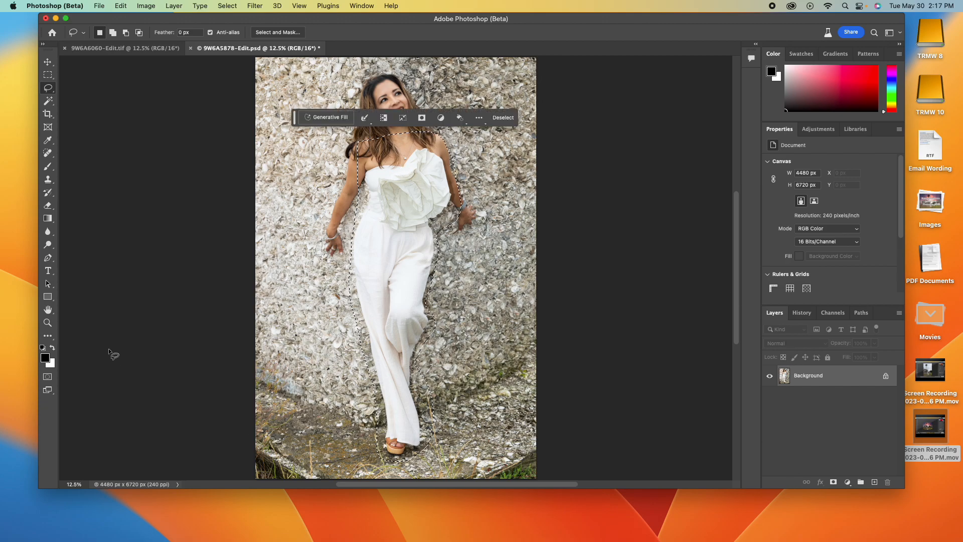
click(326, 117)
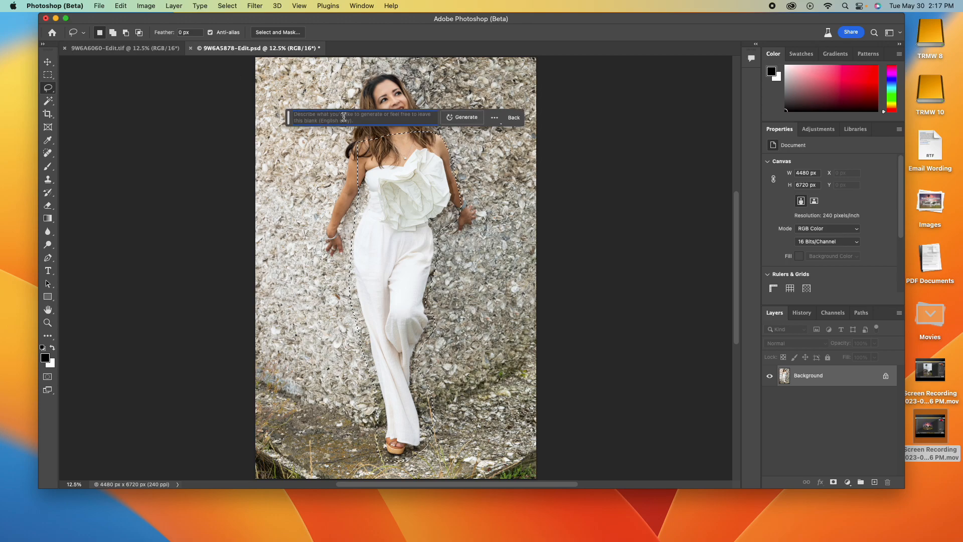
text(Pink )
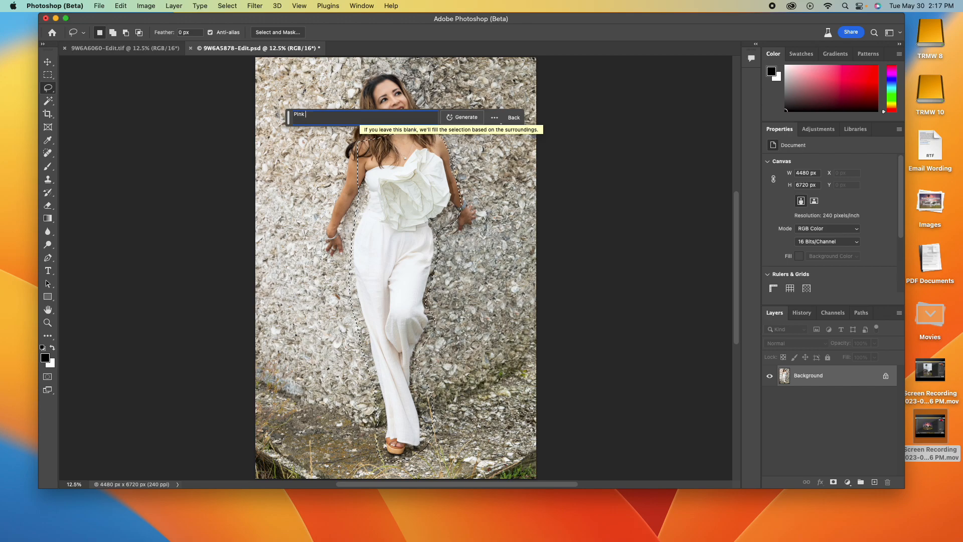
text(Dress)
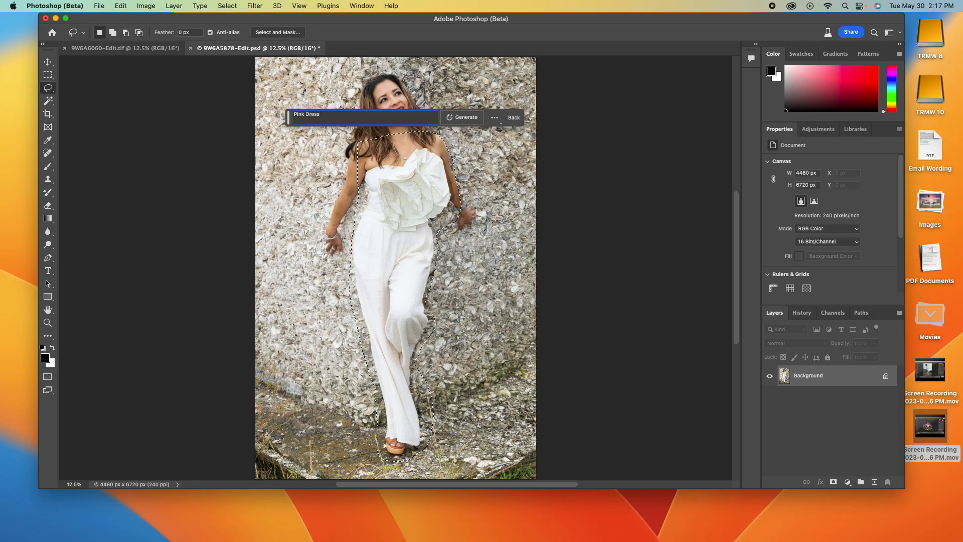
key(Return)
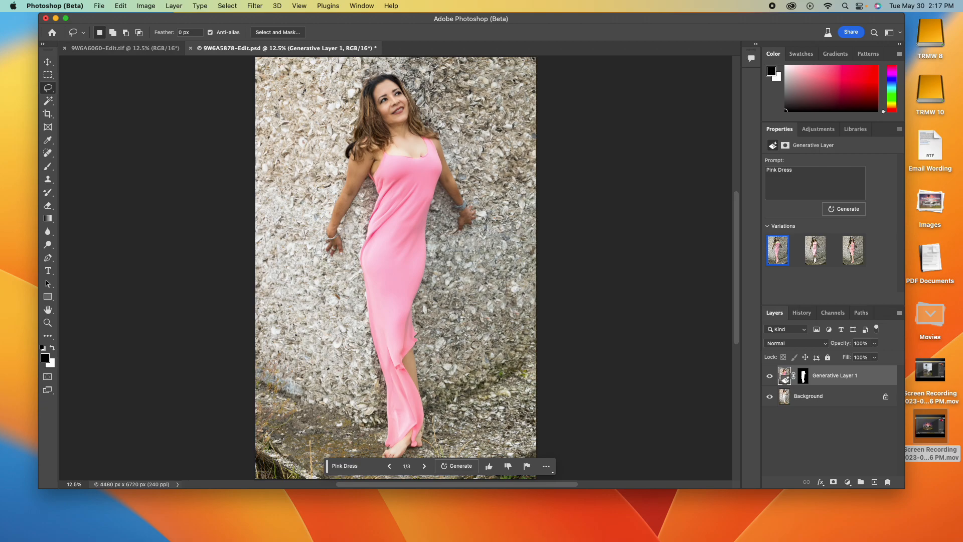
- Compare the three pink dress variations, choose the first one, and merge its layer into the Background
click(817, 259)
click(856, 257)
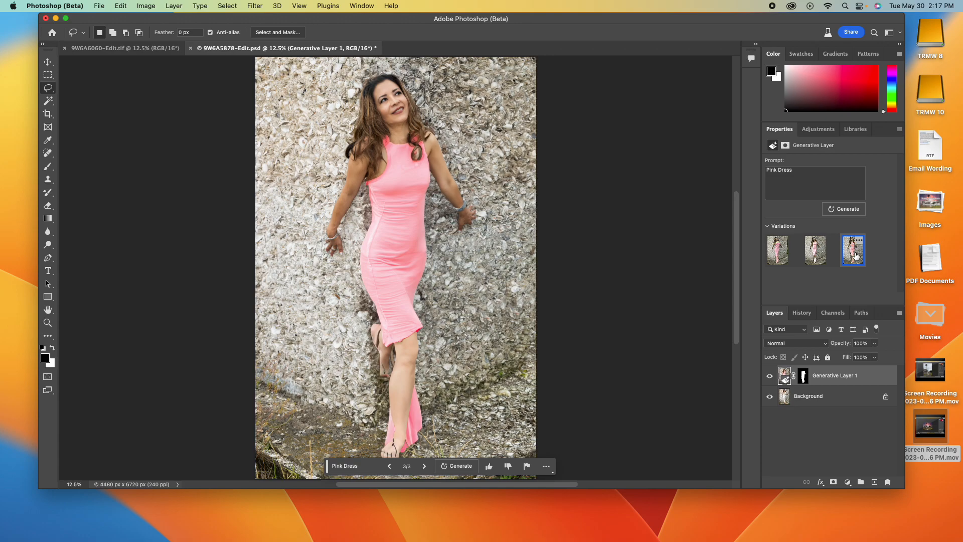
scroll(554, 352, down, 2)
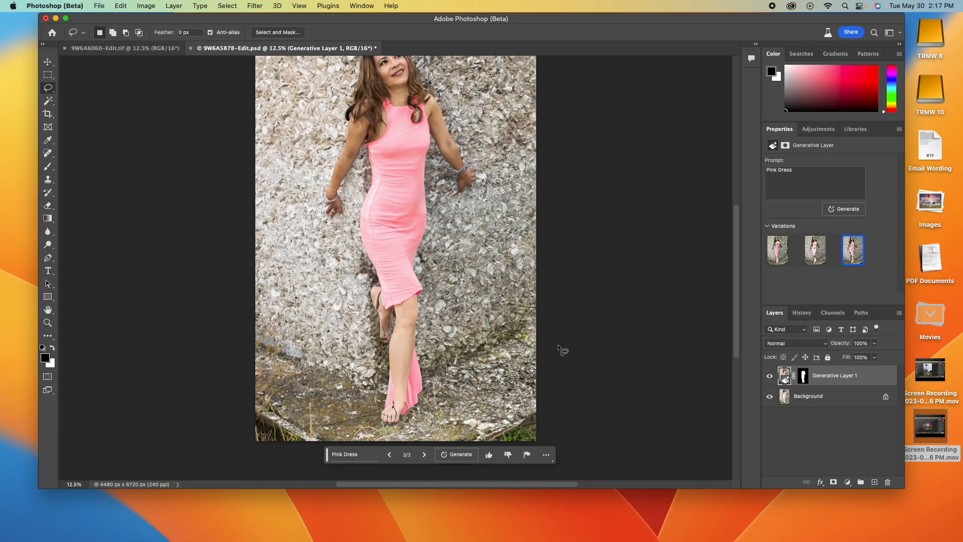
click(775, 253)
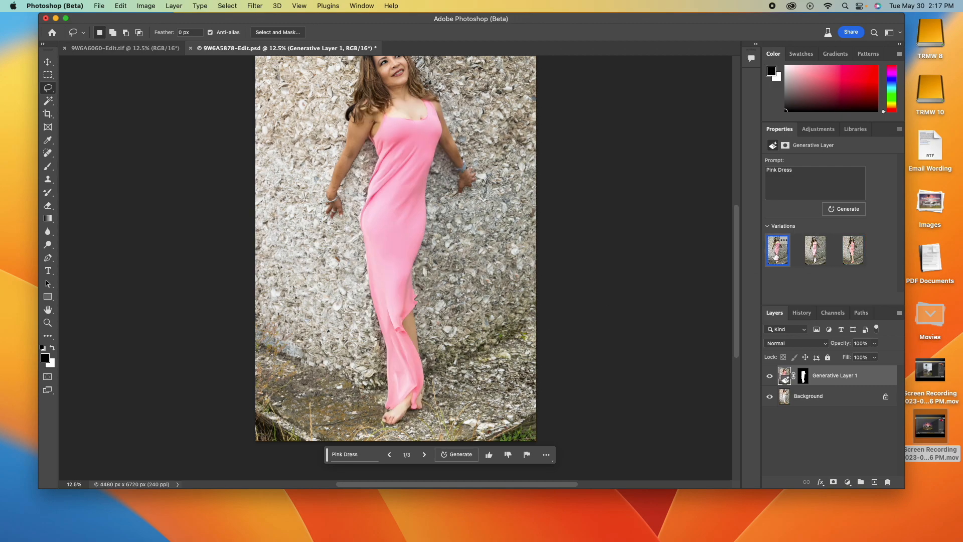
scroll(675, 241, up, 1)
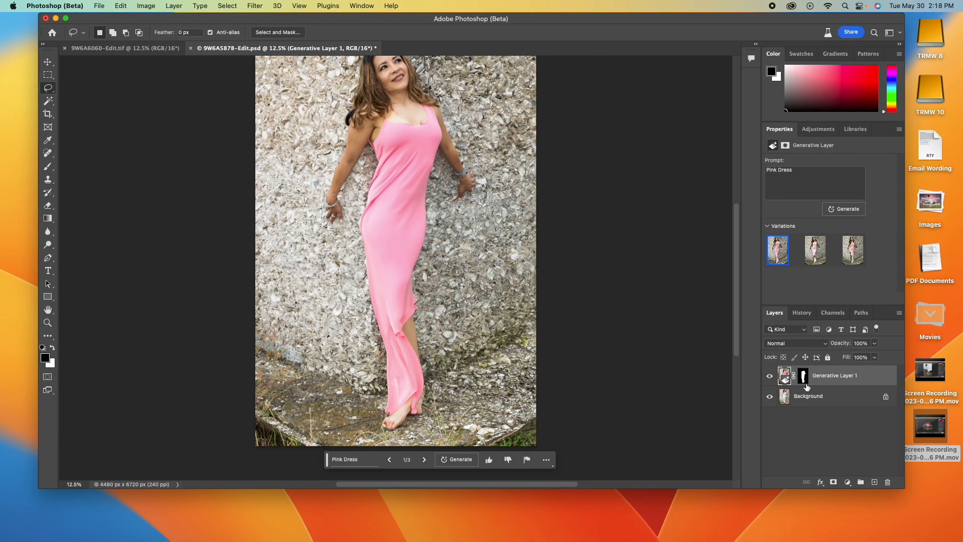
key(super+e)
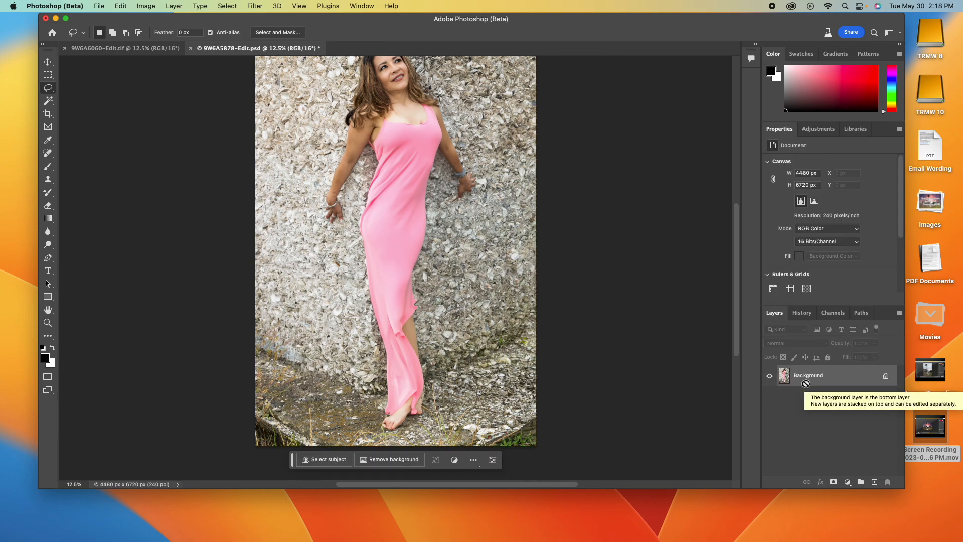
- Lasso the wall and ground area to the right of the woman's legs and generate a "Small white dog" there
scroll(373, 194, up, 3)
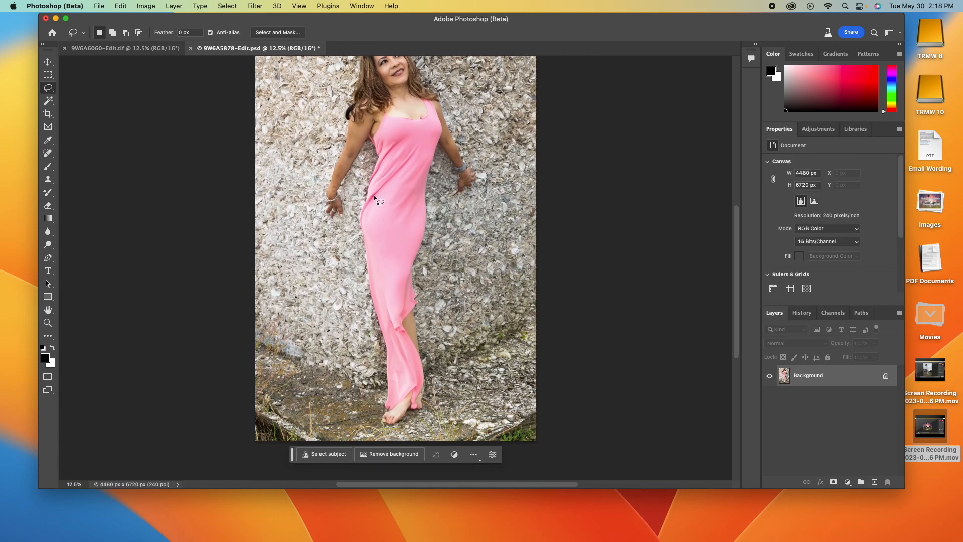
scroll(377, 197, down, 6)
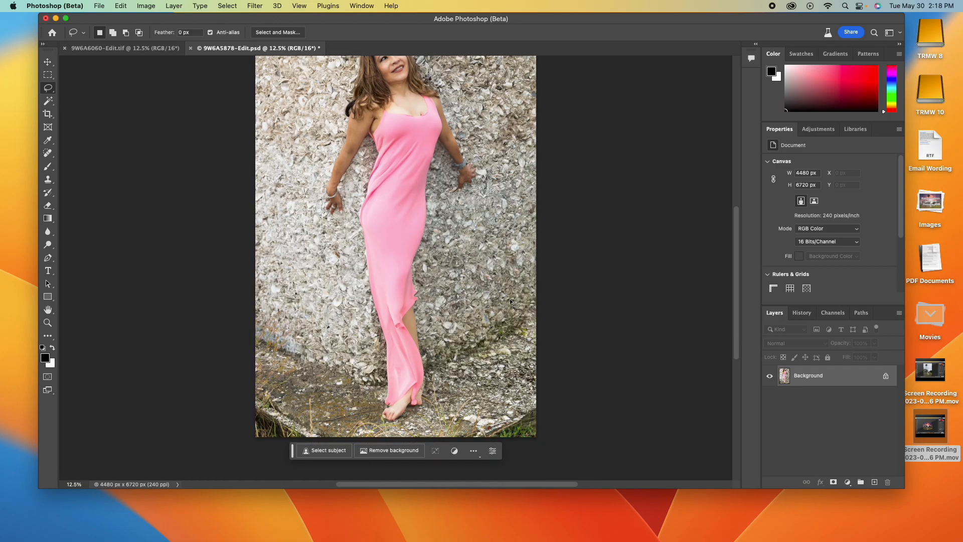
mouse_move(476, 292)
mouse_down()
mouse_move(439, 312)
mouse_move(435, 387)
mouse_move(468, 420)
mouse_move(520, 388)
mouse_up()
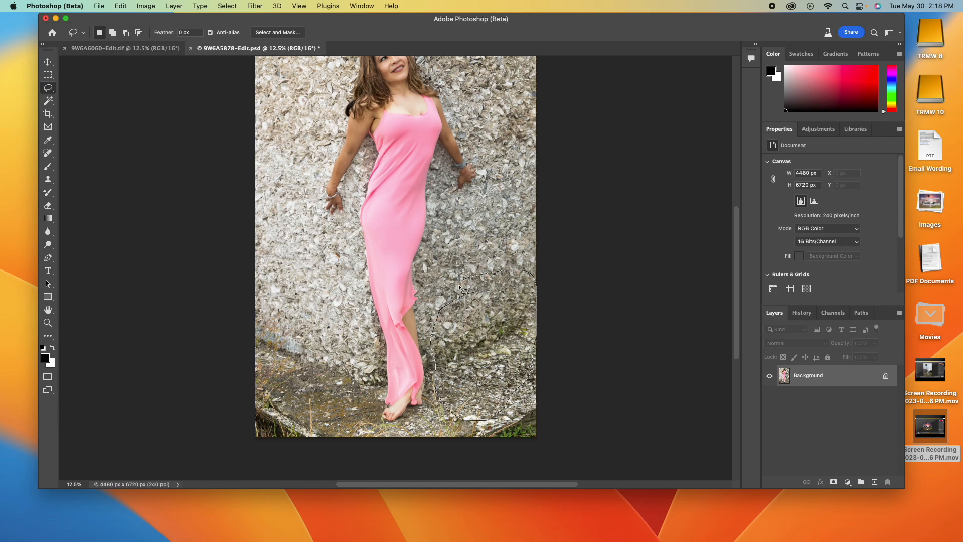
drag(460, 286, 460, 289)
click(420, 434)
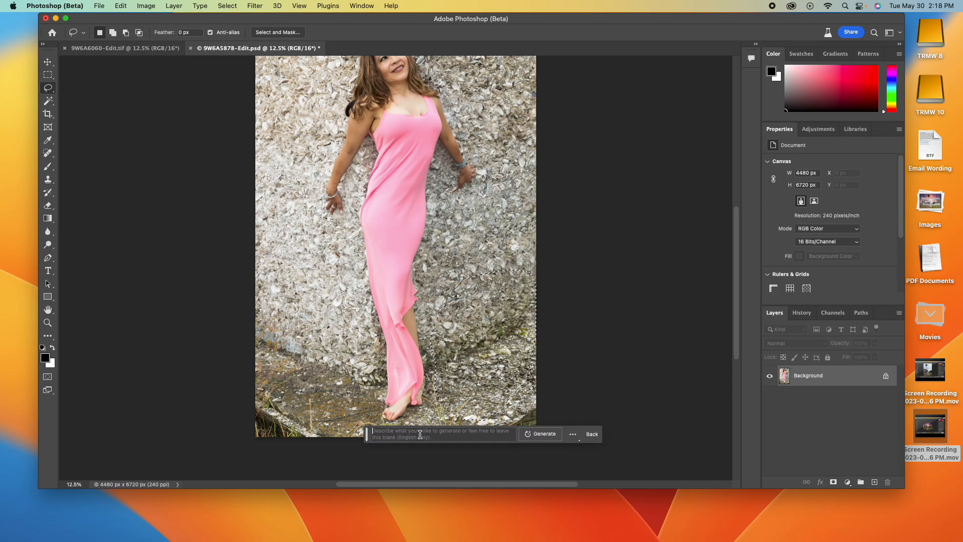
text(Small white do)
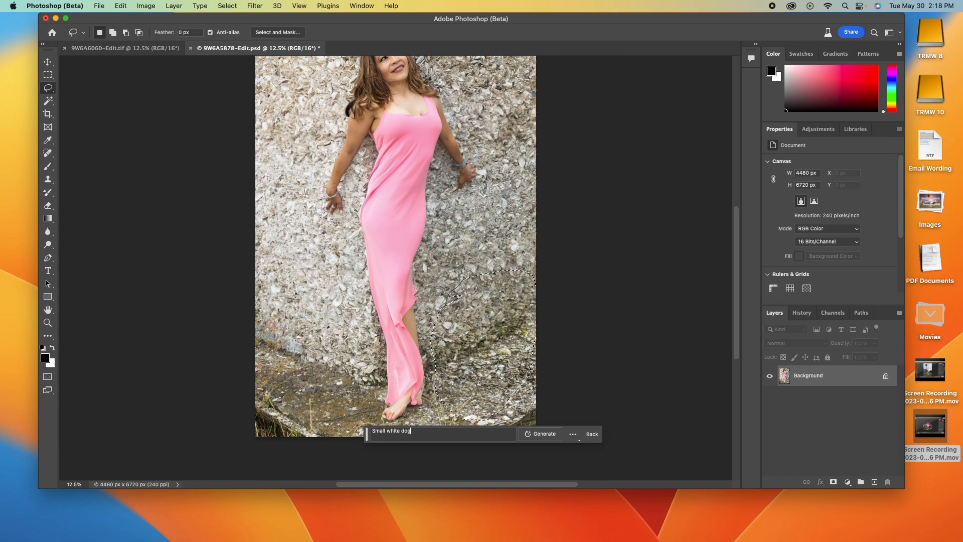
text(g)
key(Return)
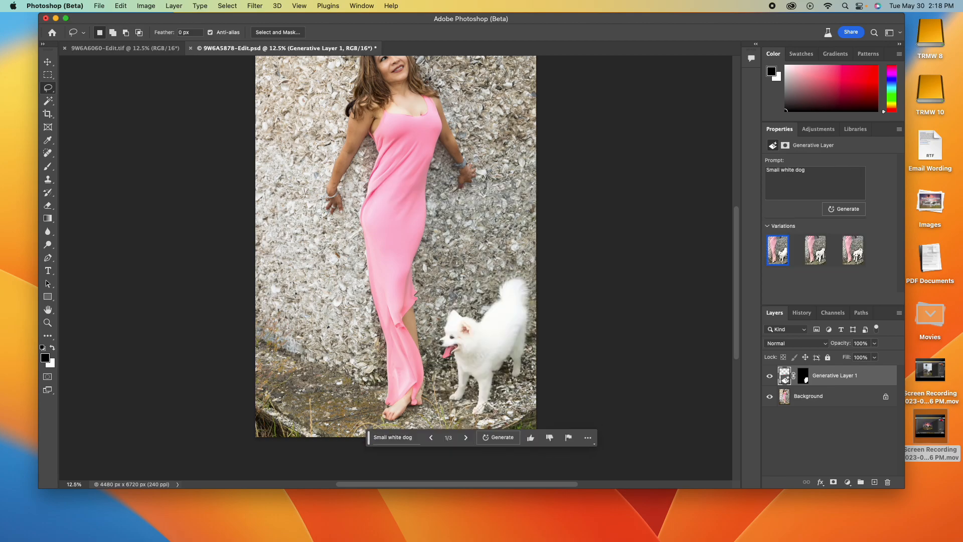
- Fit the whole photo in view, compare the three dog variations, and keep the first one
key(super+0)
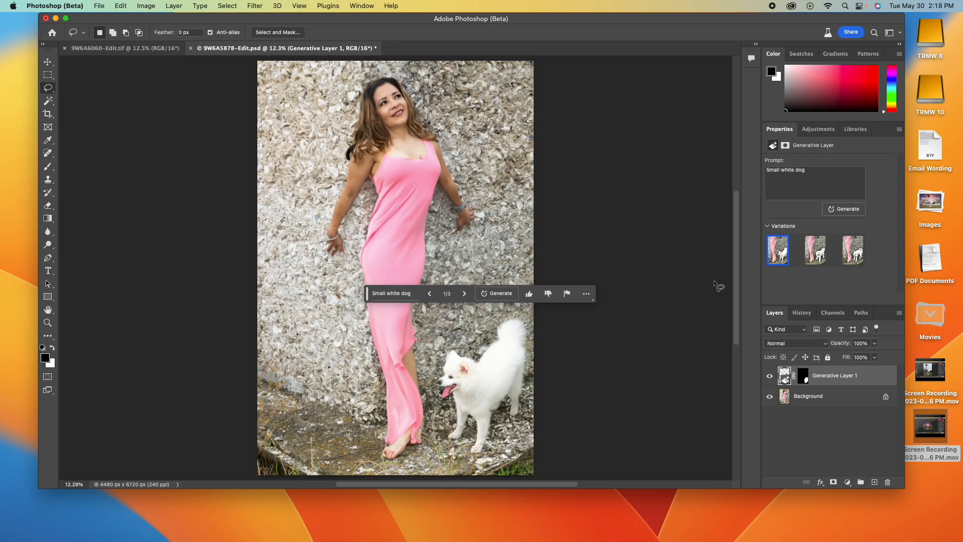
click(815, 250)
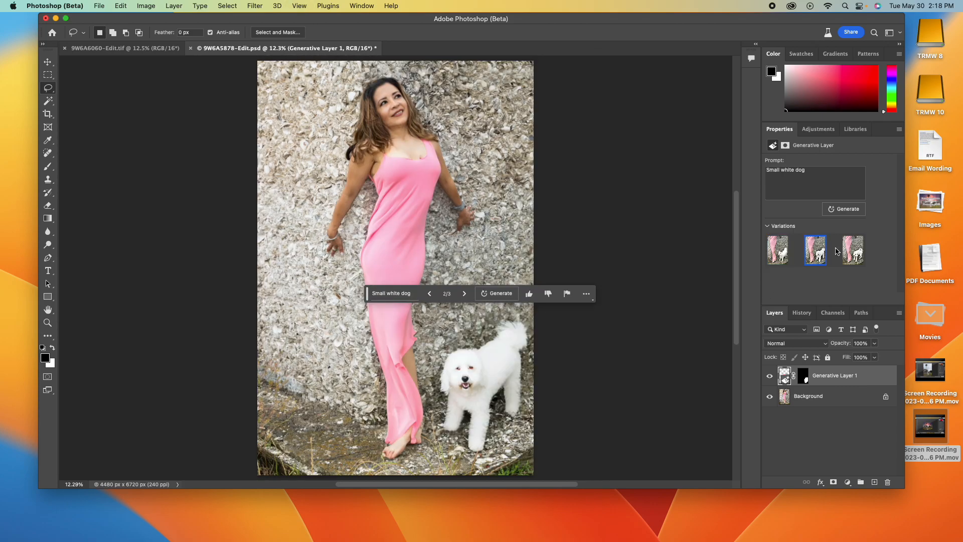
click(850, 254)
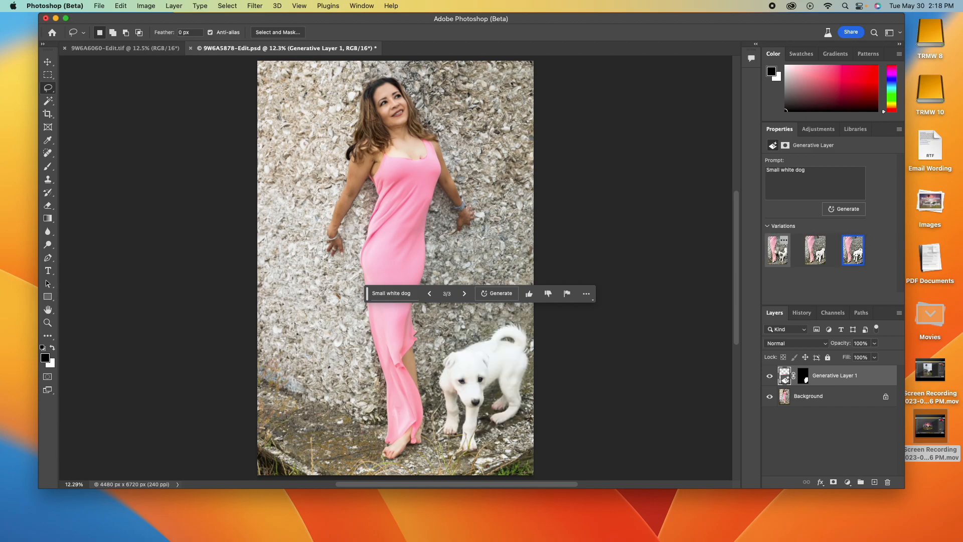
click(780, 255)
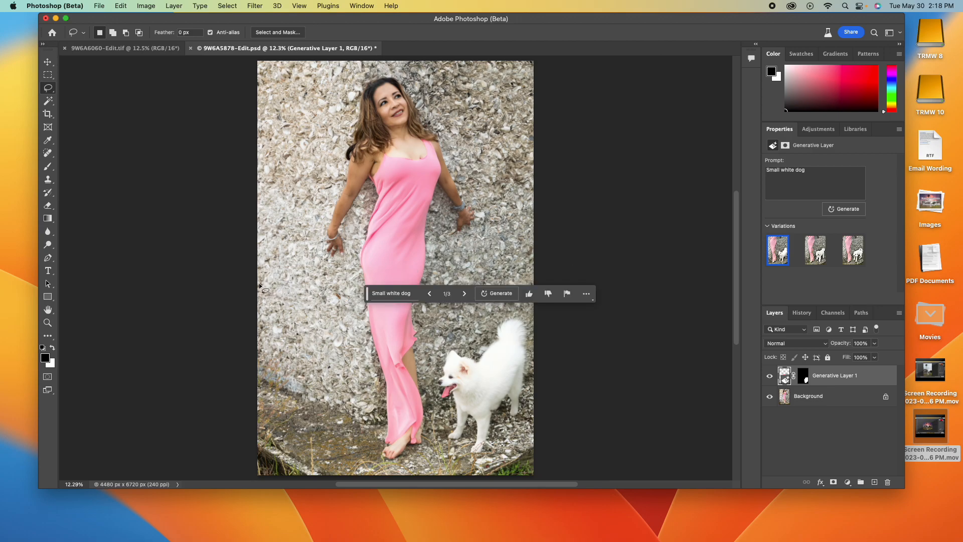
- Lasso the wall and ground area to the left of the woman's legs and generate "Luggage" there from the Background layer
drag(260, 284, 344, 301)
mouse_move(372, 441)
mouse_down()
mouse_move(264, 471)
mouse_move(209, 411)
mouse_move(214, 313)
mouse_move(239, 280)
mouse_move(258, 284)
mouse_up()
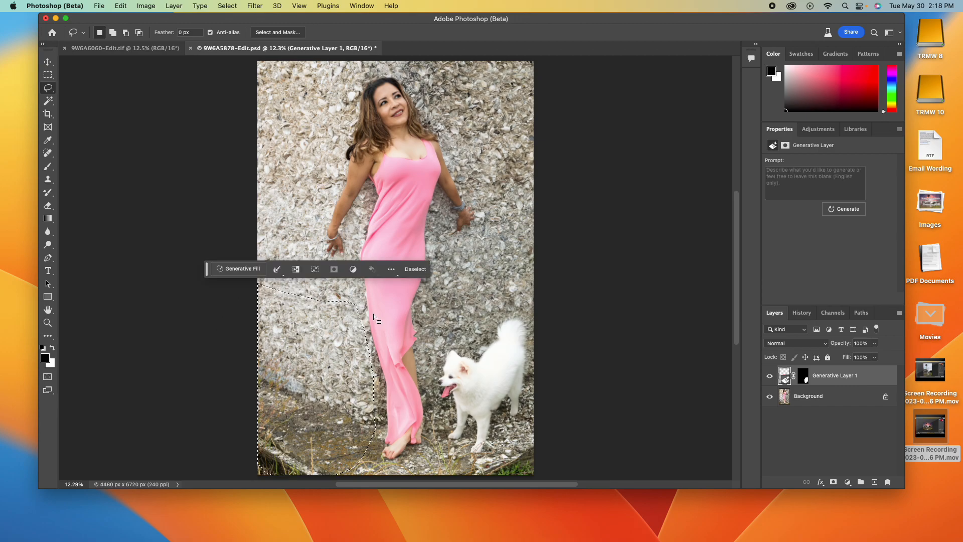
click(817, 396)
click(239, 270)
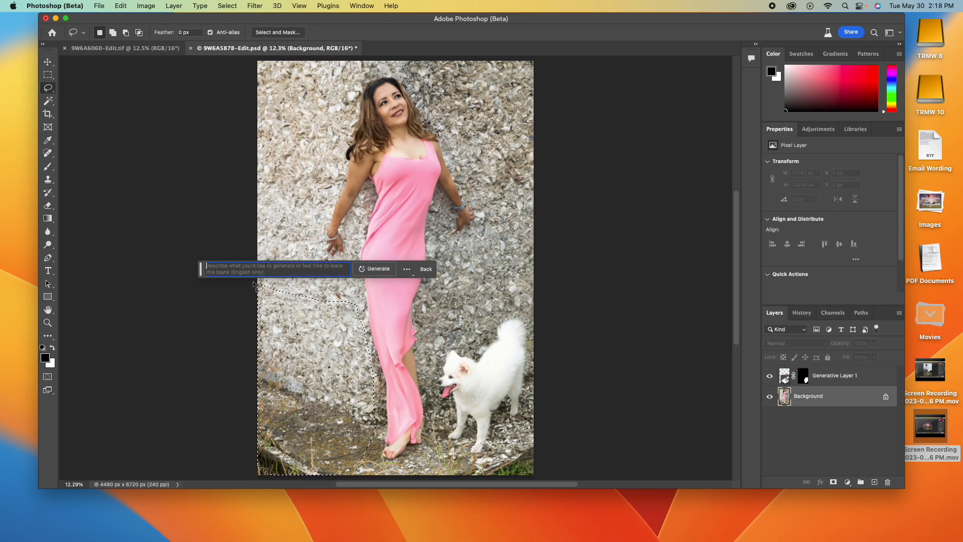
text(Lugage)
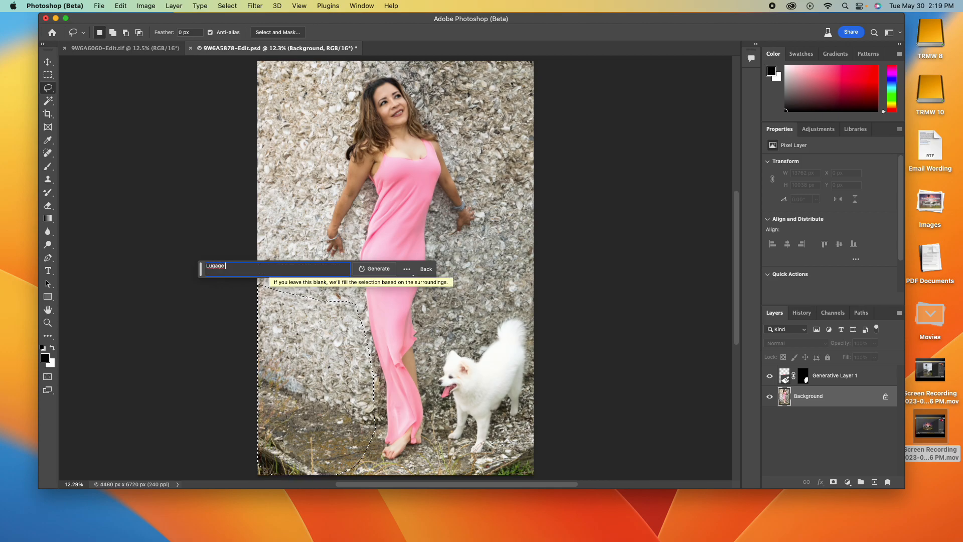
text( Leather)
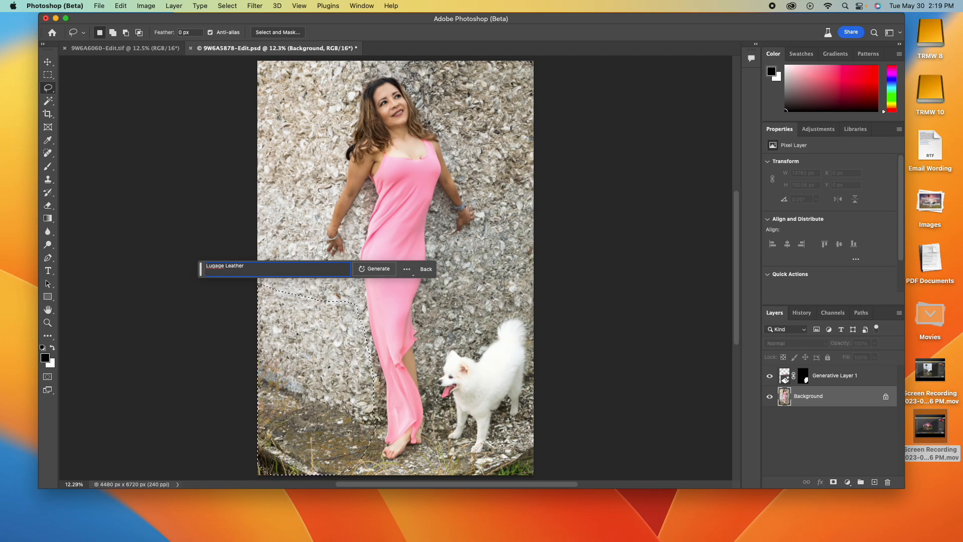
key(BackSpace)
key(BackSpace)
key(BackSpace)
key(BackSpace)
key(BackSpace)
key(BackSpace)
key(BackSpace)
key(BackSpace)
key(BackSpace)
key(BackSpace)
key(BackSpace)
text(gage)
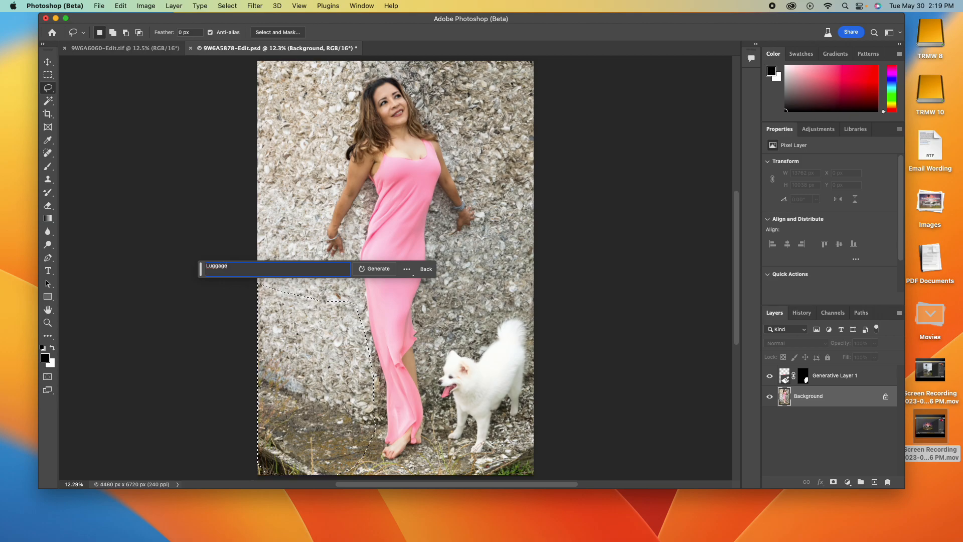
key(Return)
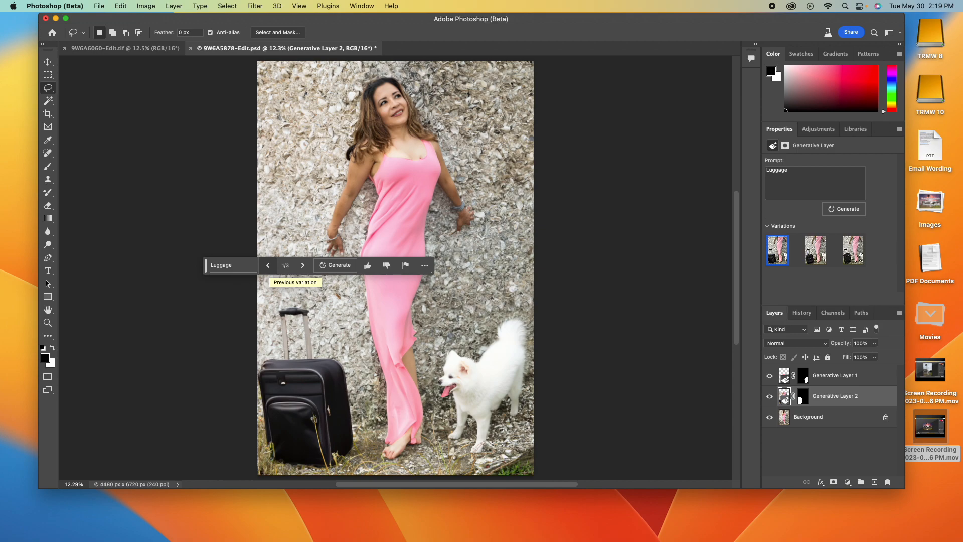
- Review the second and third luggage variations, and regenerate the fill with the prompt "Luggage leather"
click(812, 251)
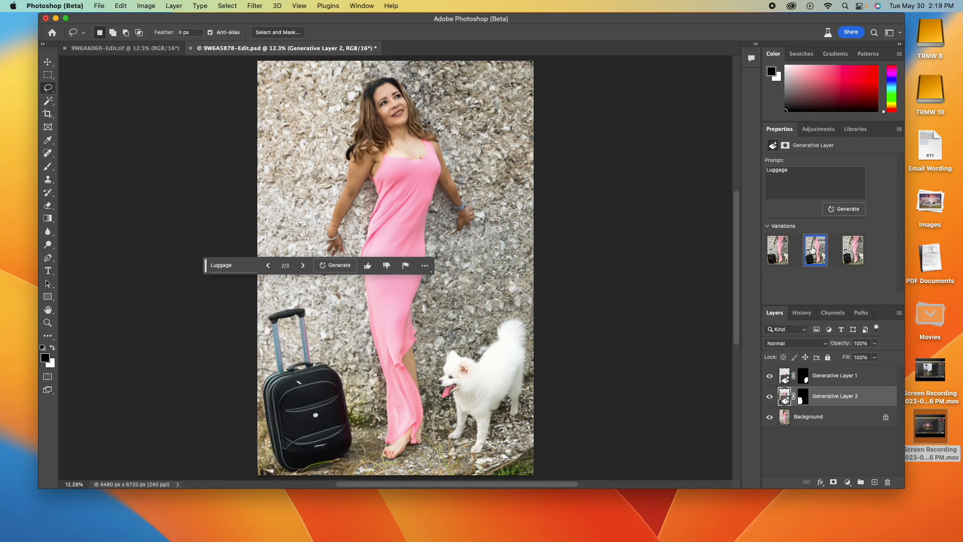
click(851, 253)
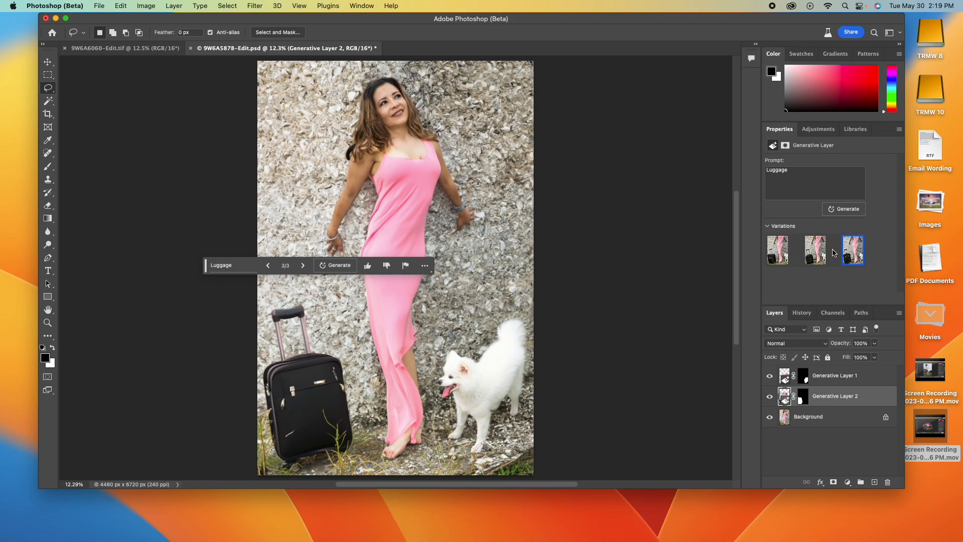
click(798, 173)
click(800, 171)
text(leathe)
key(BackSpace)
key(BackSpace)
key(BackSpace)
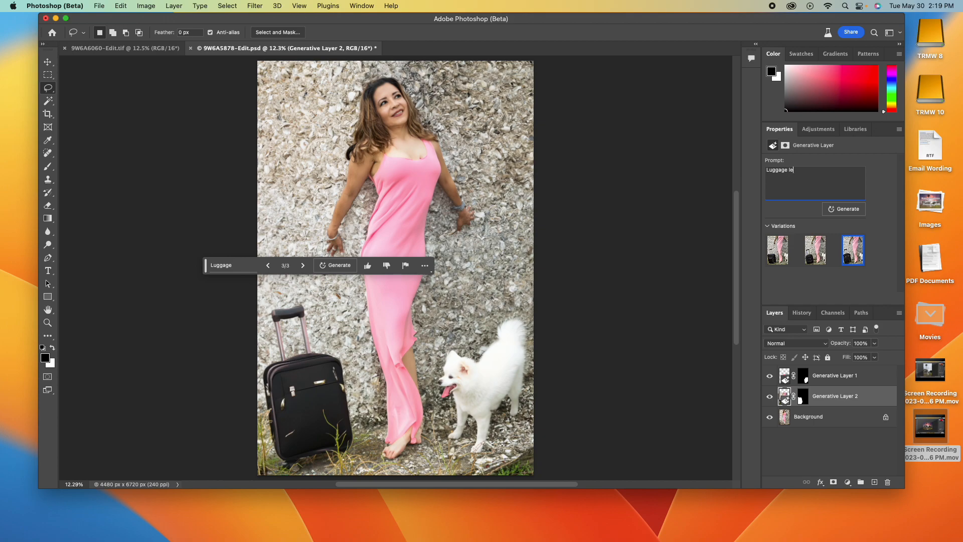
text(ther)
click(842, 210)
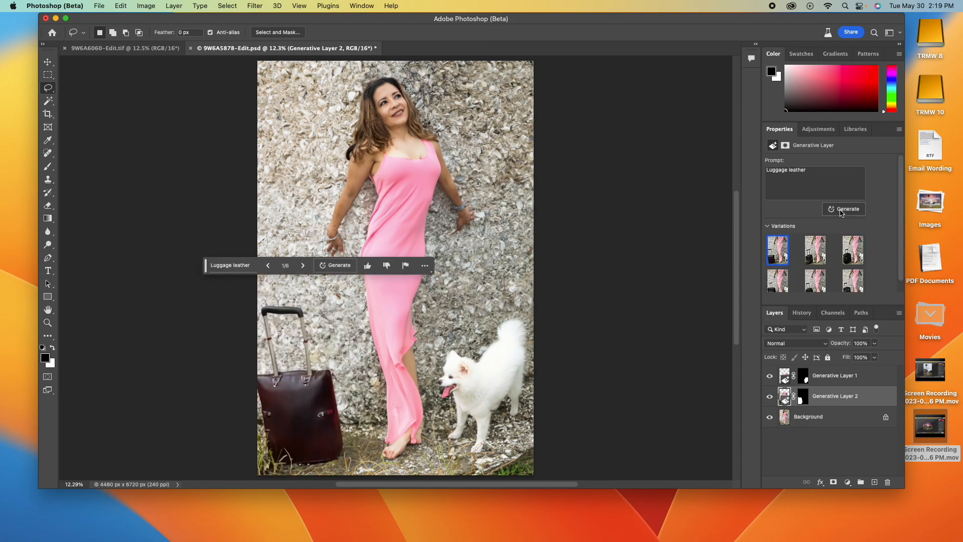
- View the second leather luggage variation, then delete the luggage layer and merge the dog layer into the Background
click(813, 256)
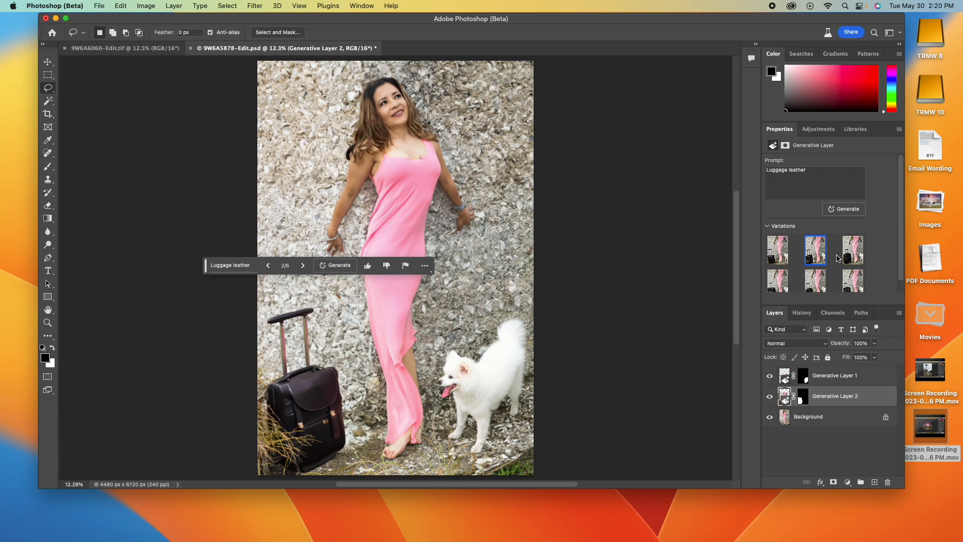
drag(850, 396, 887, 480)
click(50, 63)
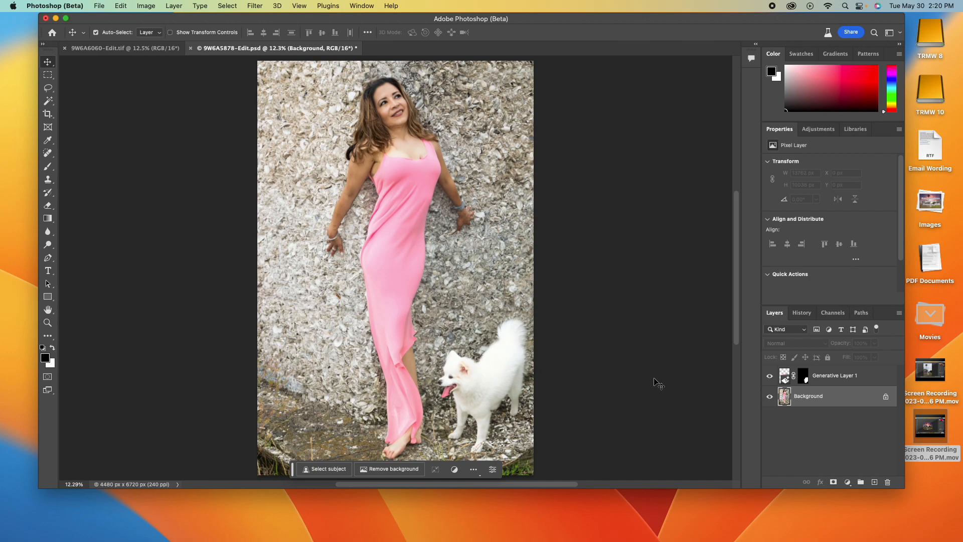
key(super+shift+e)
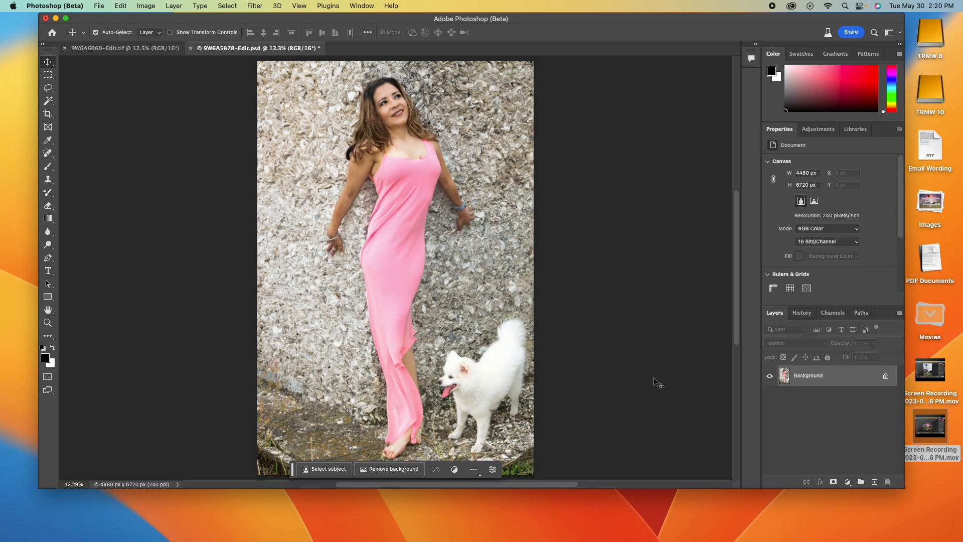
- Crop outward to a 3:2 landscape canvas of about 10080 by 6720 px, with the photo at its right end
key(super+minus)
key(super+minus)
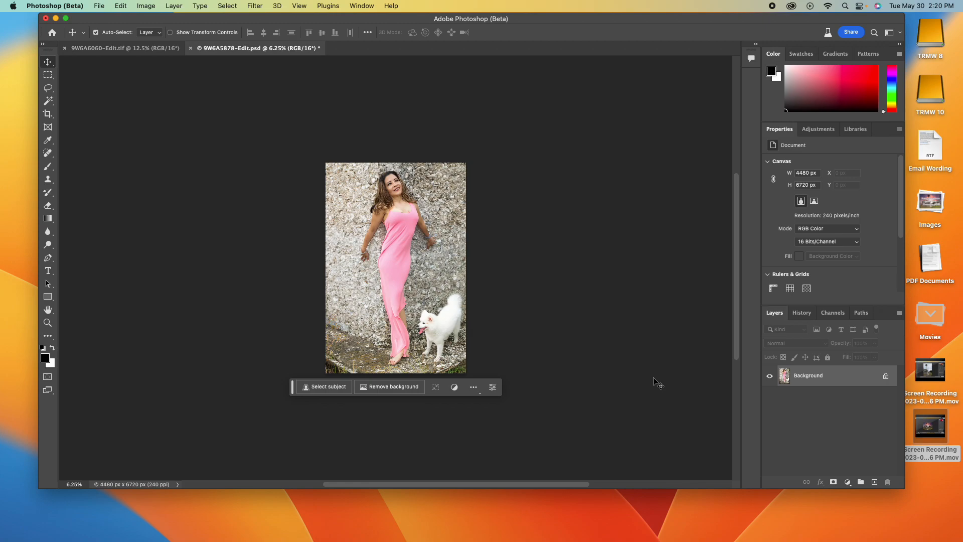
key(c)
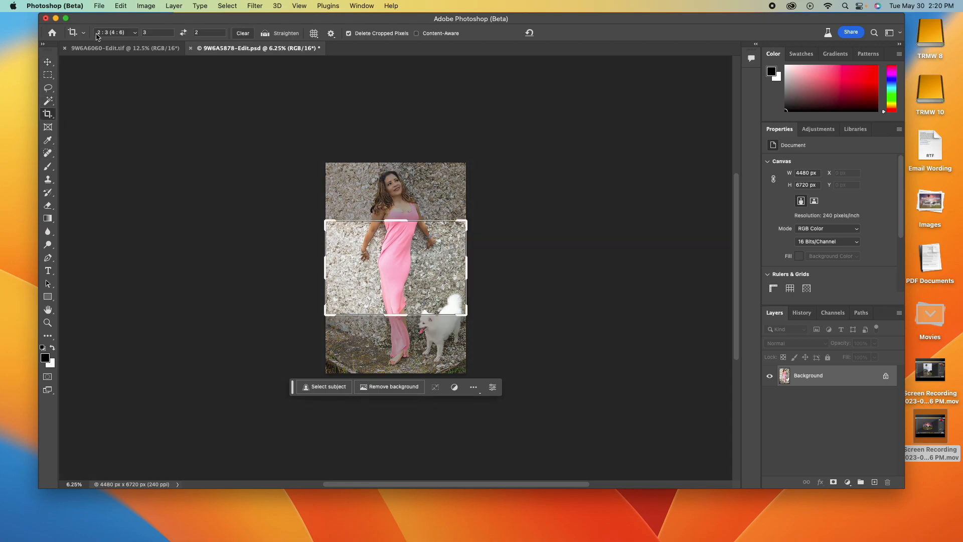
drag(329, 222, 280, 197)
drag(510, 344, 538, 392)
drag(423, 269, 509, 269)
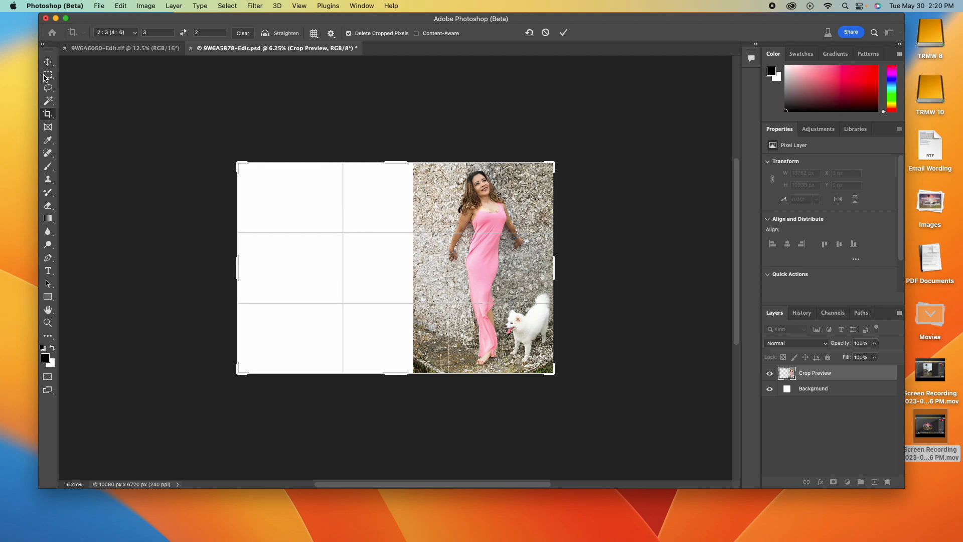
key(Return)
- Select the blank canvas area plus a strip of the photo's left edge and run Generative Fill with an empty prompt
key(m)
drag(238, 163, 443, 386)
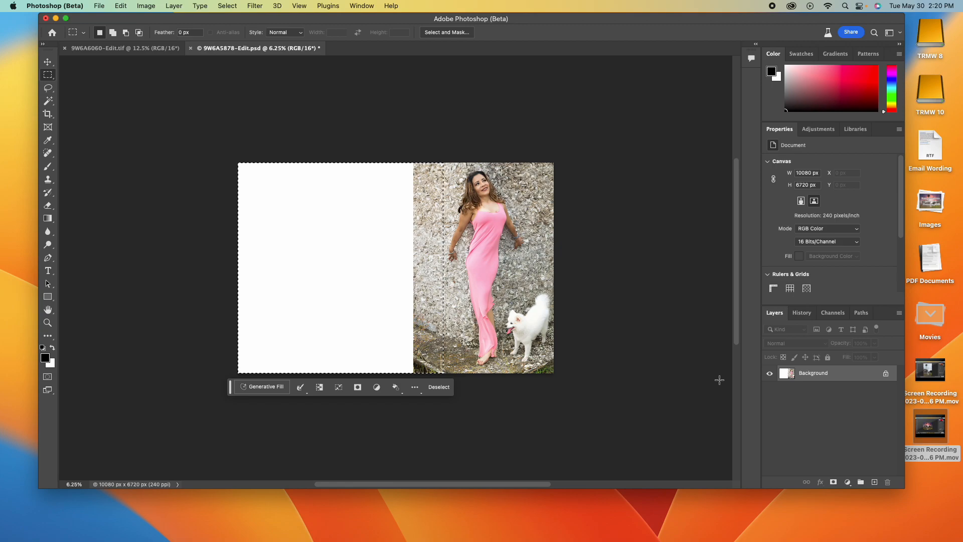
click(253, 387)
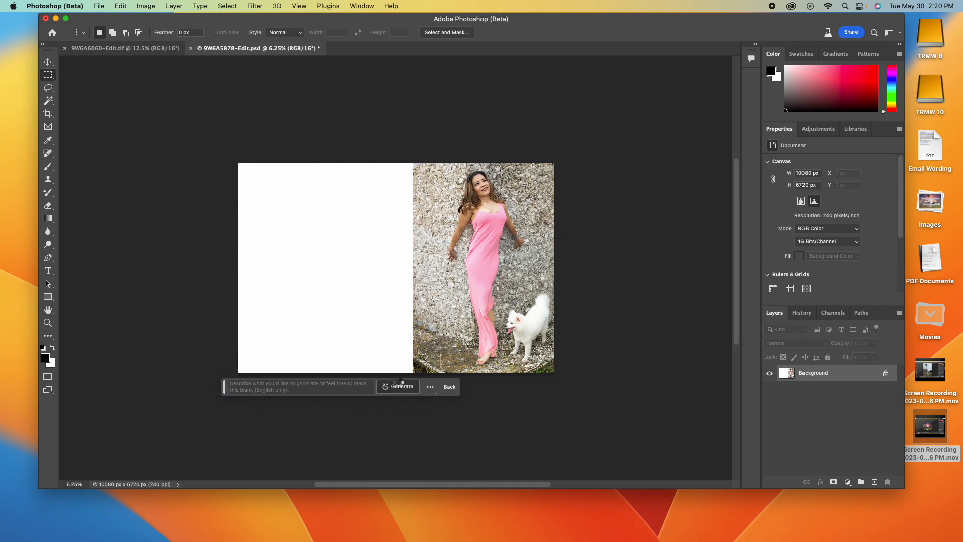
click(398, 385)
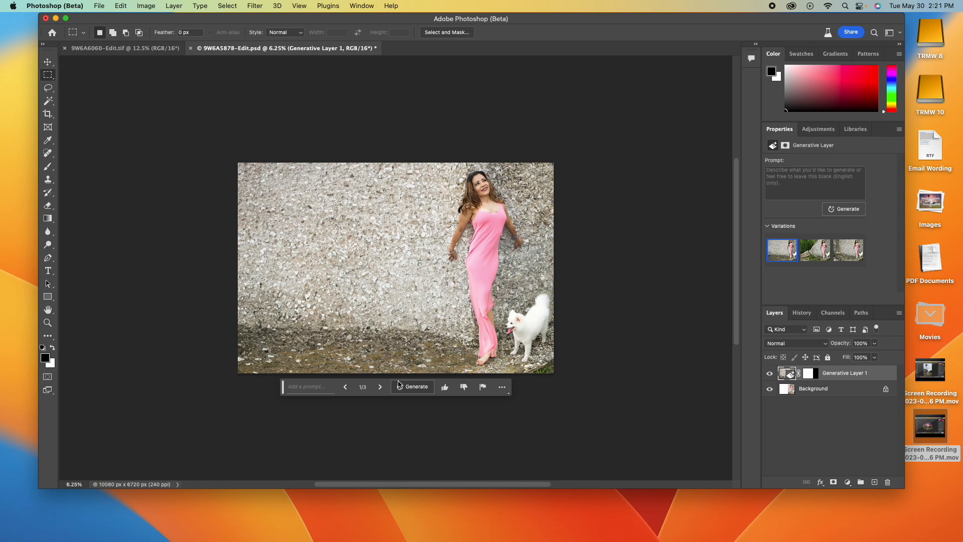
- View the second background variation with green foliage and inspect the blue spot among the leaves up close
click(814, 249)
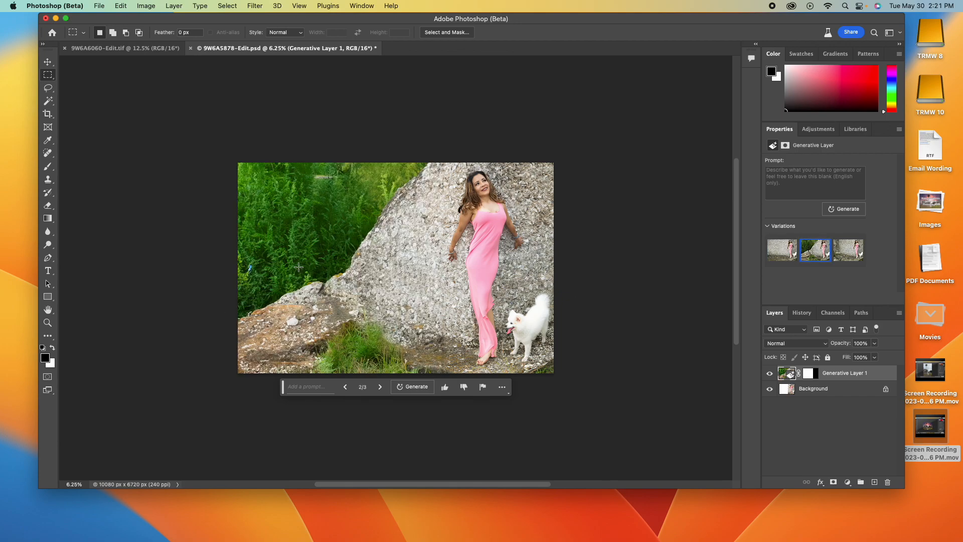
key(z)
drag(262, 275, 402, 239)
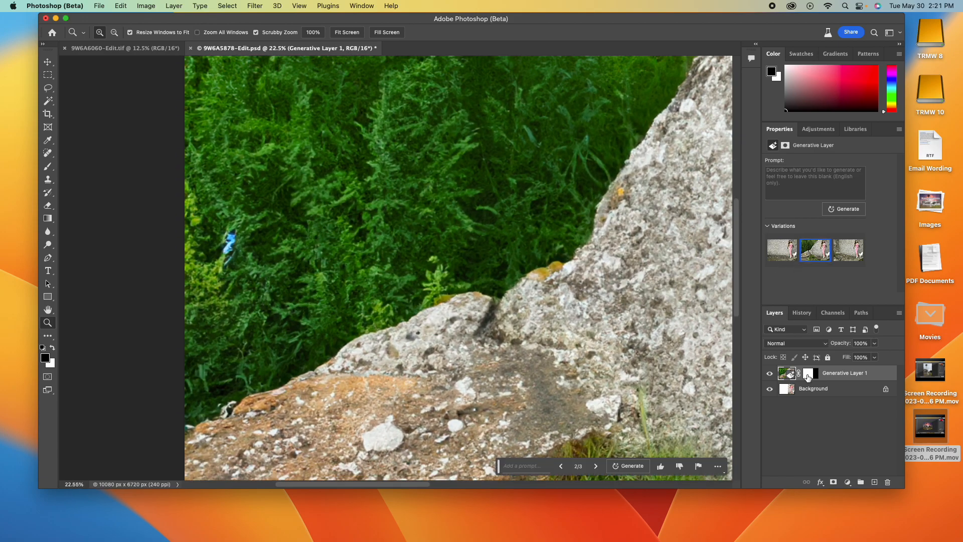
key(s)
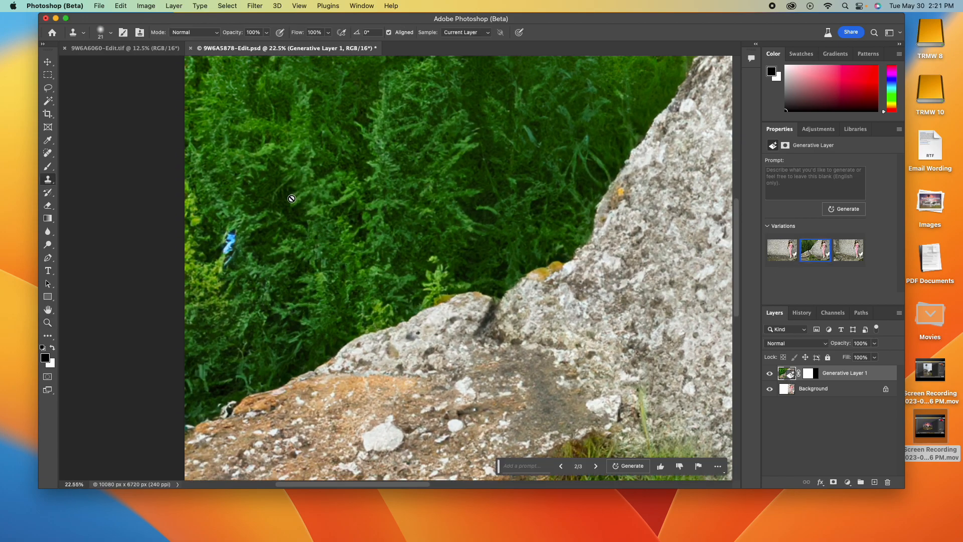
click(823, 391)
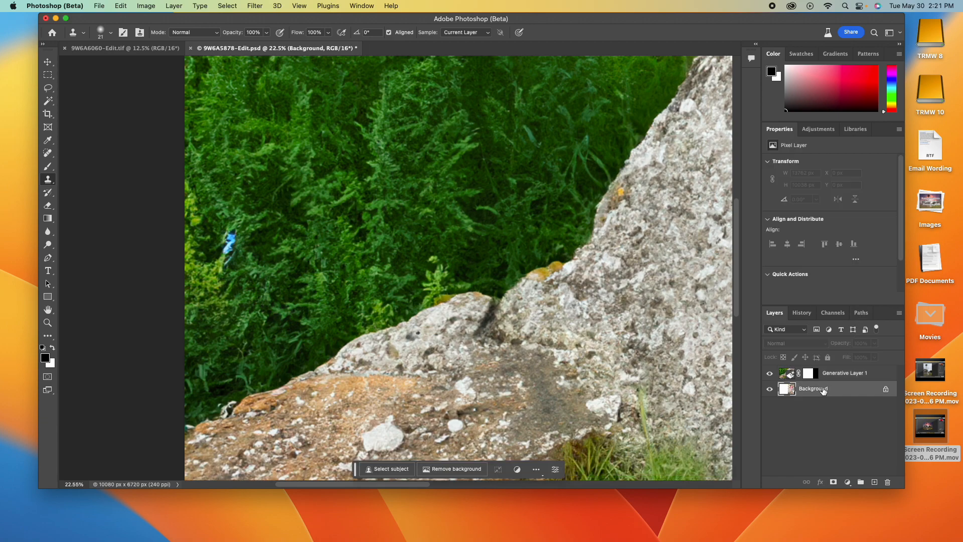
click(787, 372)
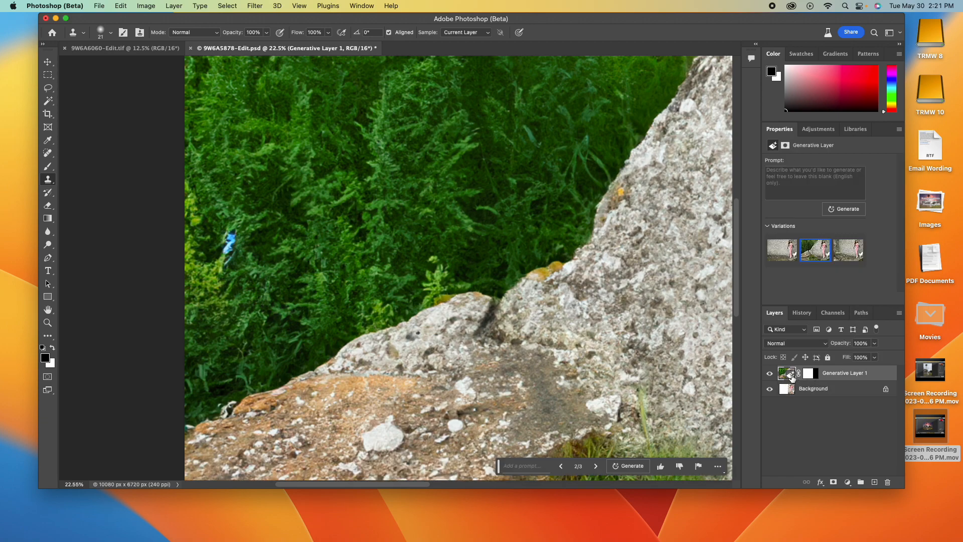
- Compare the third background variation, return to the second one with green foliage, and merge it into the Background
click(847, 254)
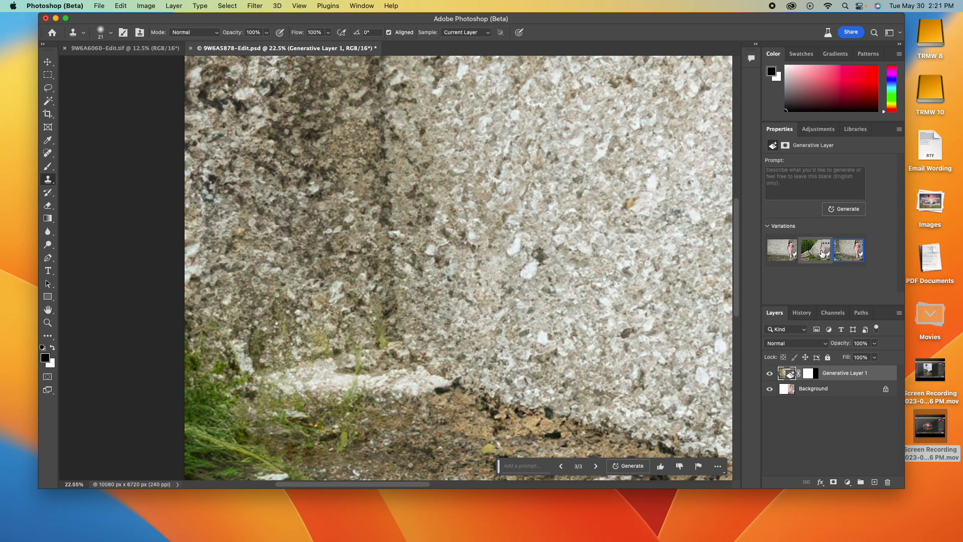
scroll(576, 283, down, 3)
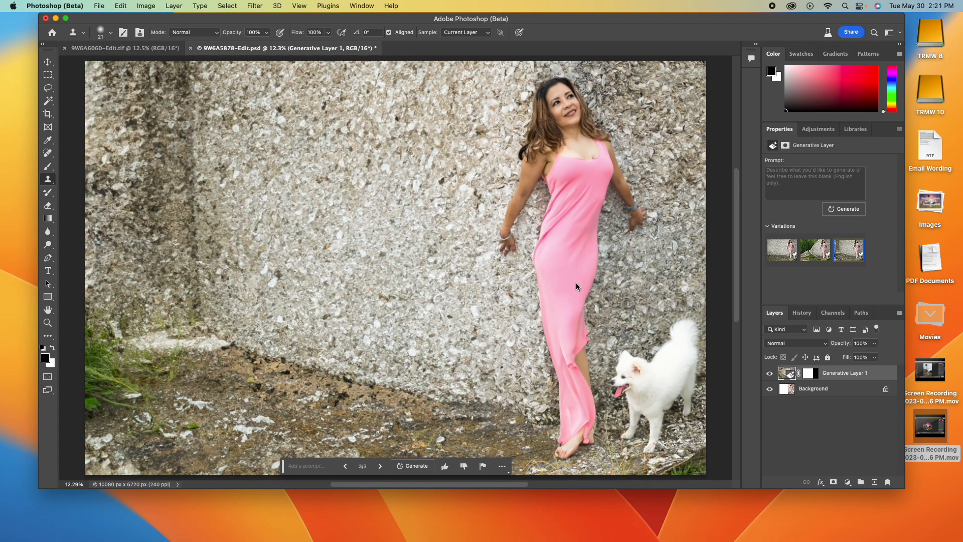
scroll(576, 284, down, 3)
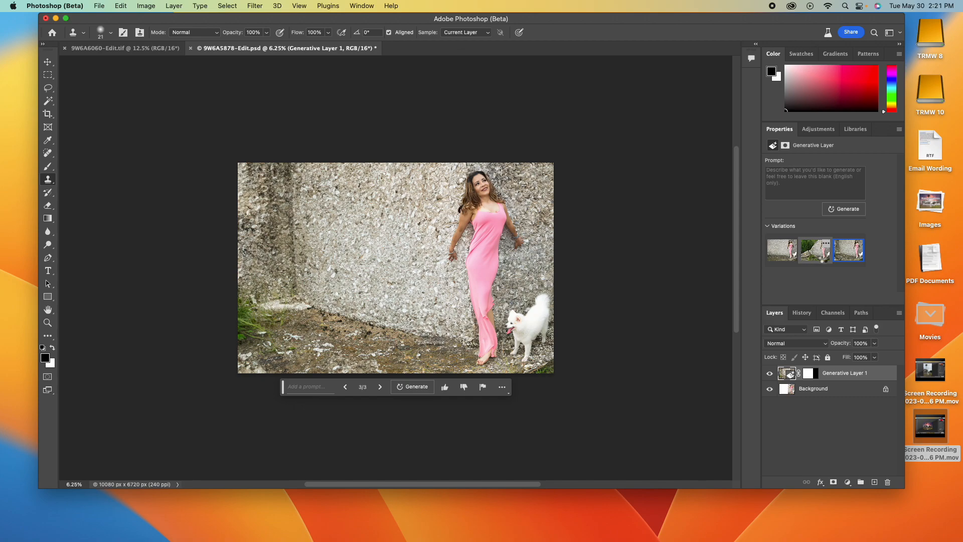
click(824, 259)
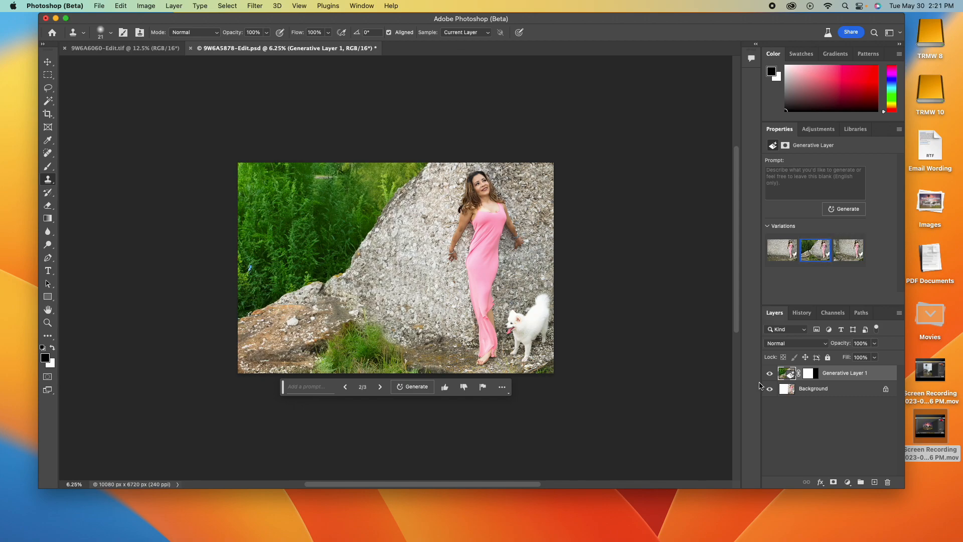
key(super+e)
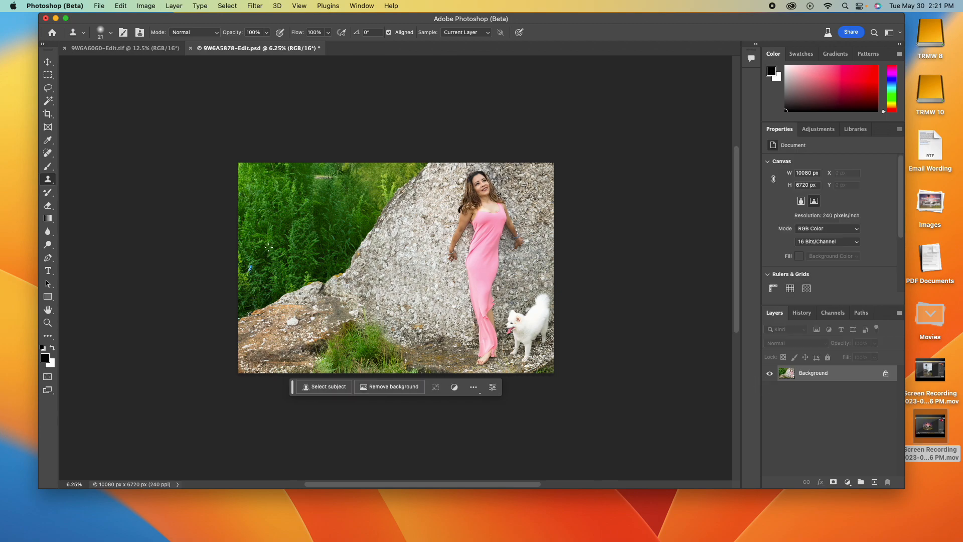
- Clone nearby foliage over the pale patch near the top of the greenery with an enlarged Clone Stamp brush
key(bracketright)
key(bracketright)
key(bracketright)
key(bracketright)
key(bracketright)
key(bracketright)
key(bracketright)
key(bracketright)
key(bracketright)
alt+click(338, 193)
drag(333, 177, 301, 178)
click(47, 62)
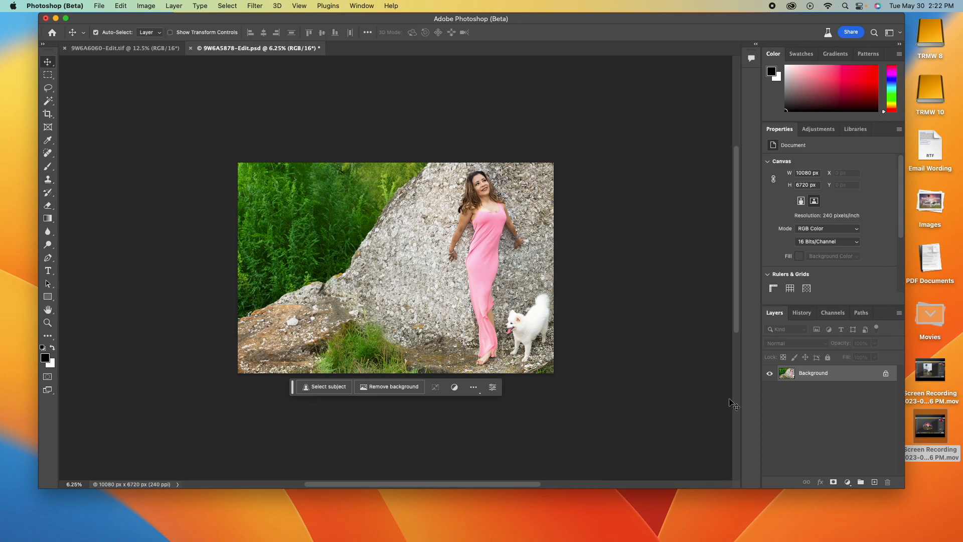